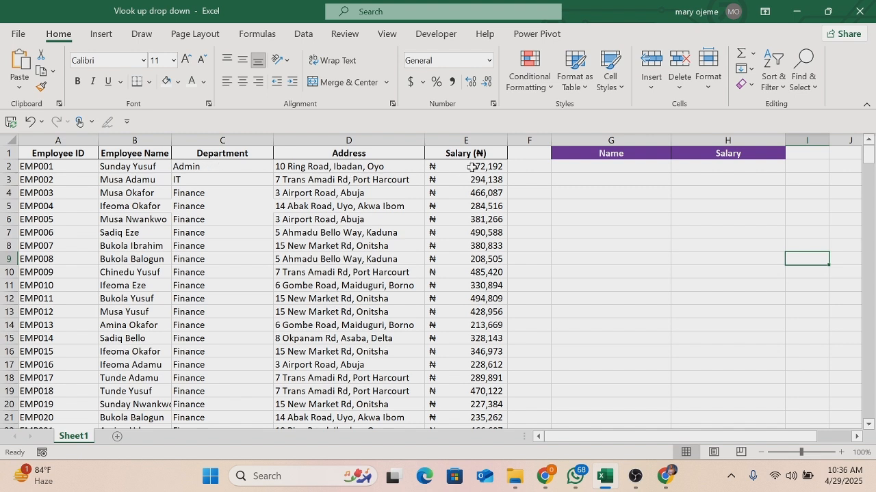
- Start a VLOOKUP formula in H2 with G2 as the lookup value and B1:E301 as the table array
drag(866, 164, 873, 126)
click(694, 171)
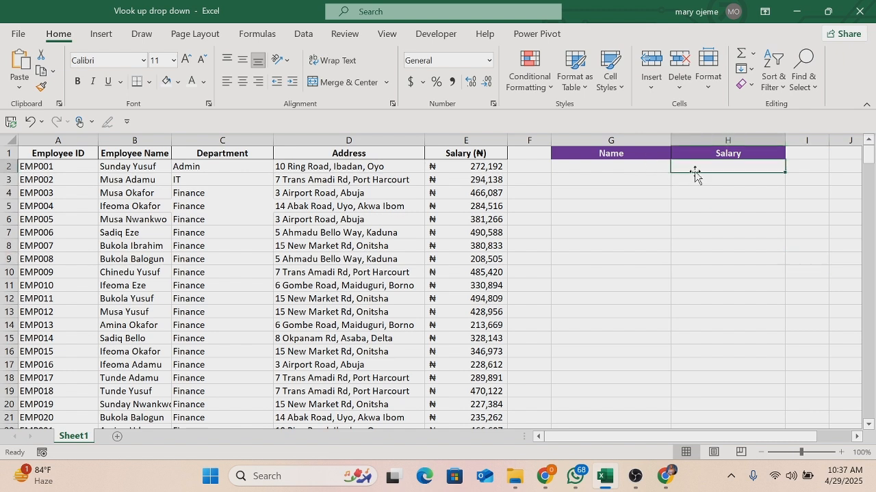
text(=vll)
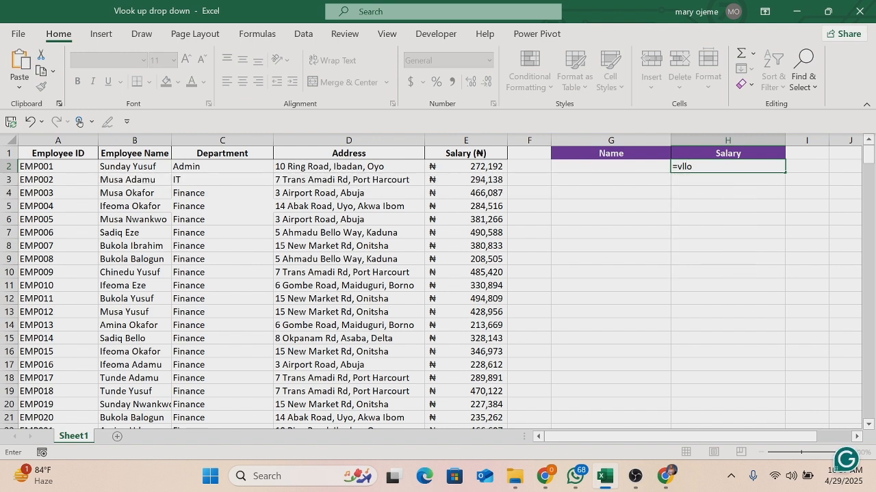
key(BackSpace)
key(Tab)
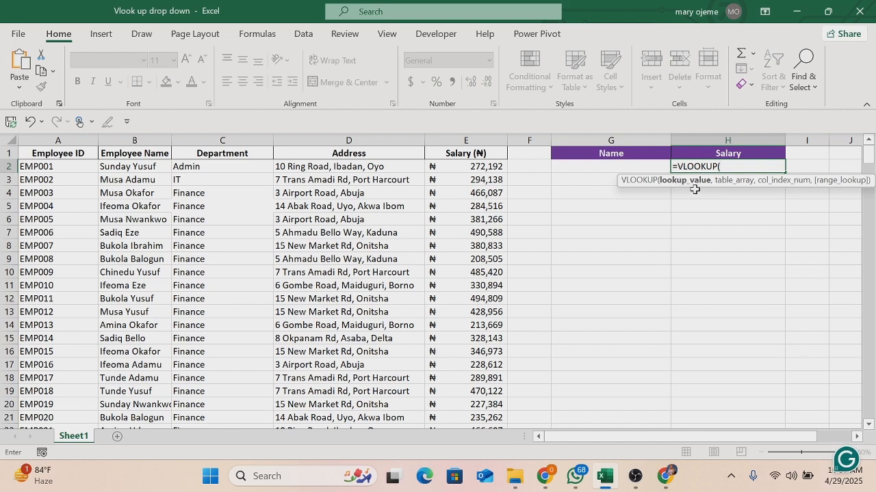
click(597, 169)
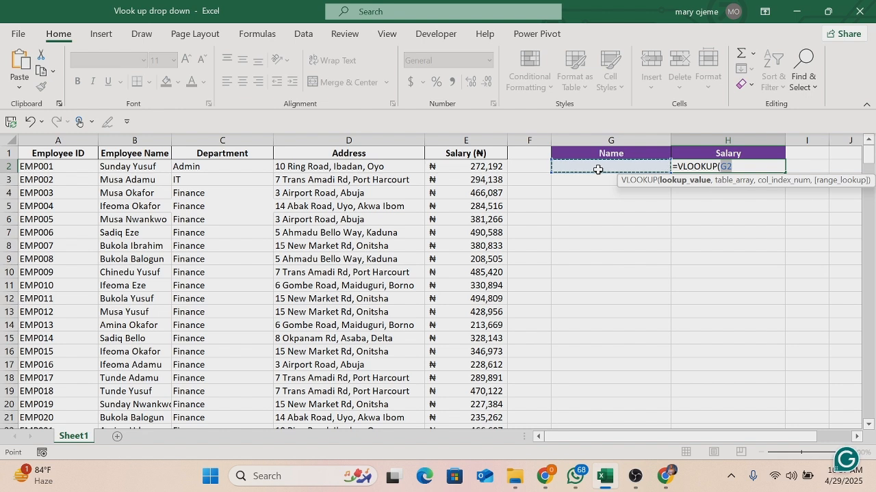
text(,)
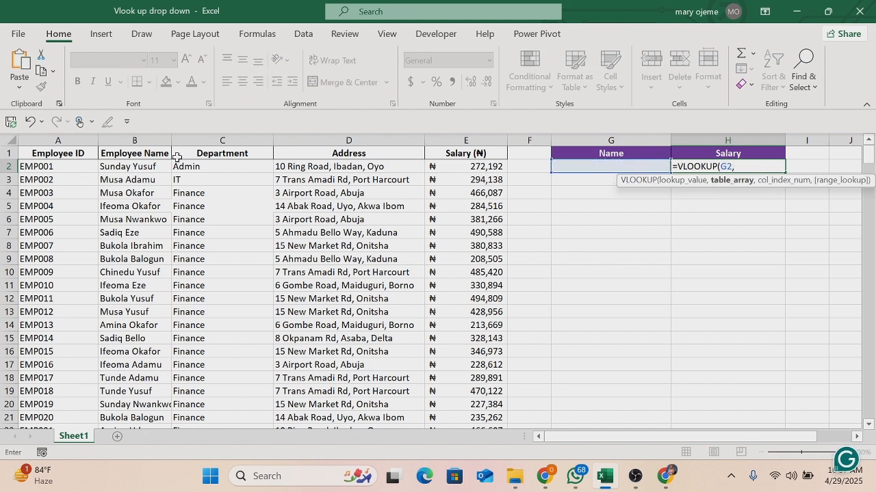
drag(156, 154, 453, 159)
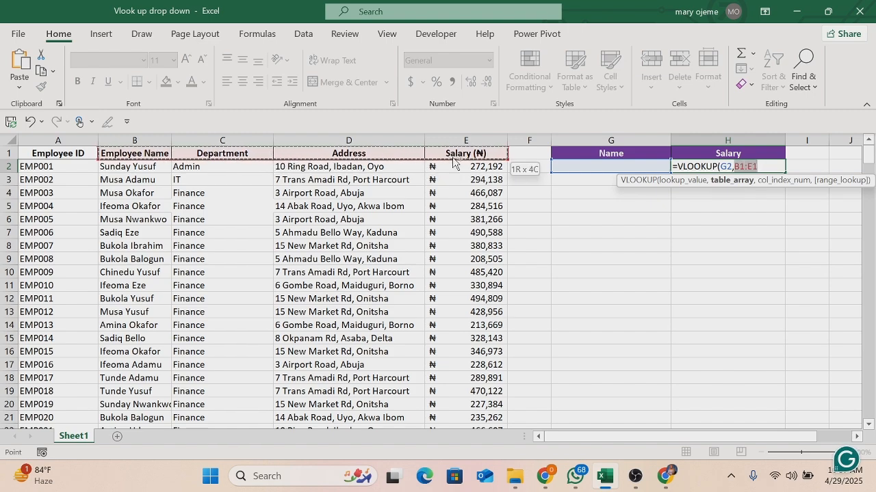
key(ctrl+shift+Down)
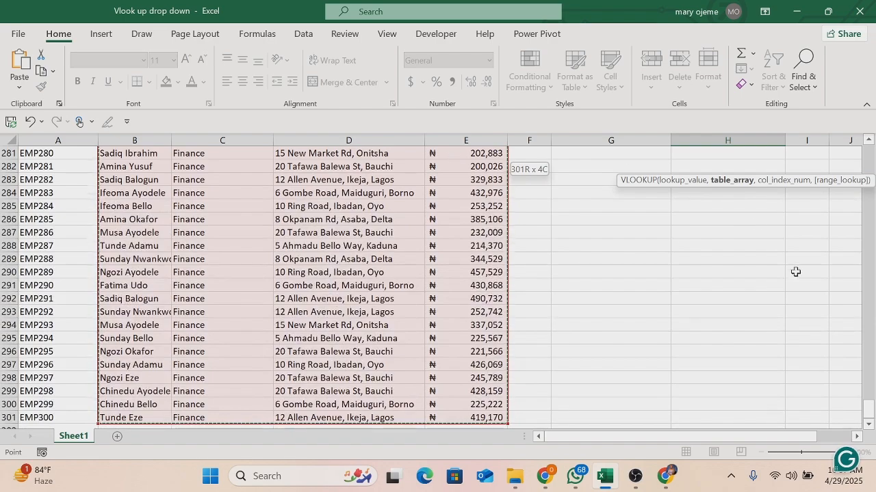
drag(870, 409, 864, 145)
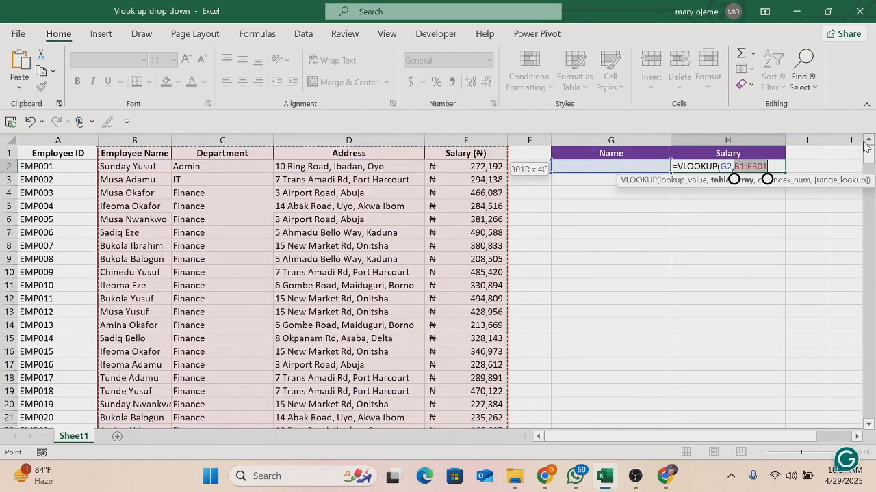
- Complete the VLOOKUP formula in H2 with column index 4 and FALSE for an exact match
text(,4)
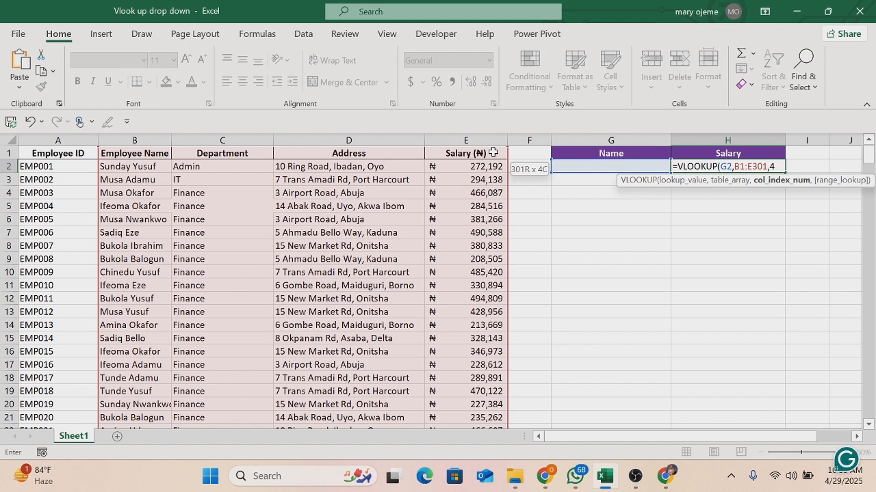
text(,)
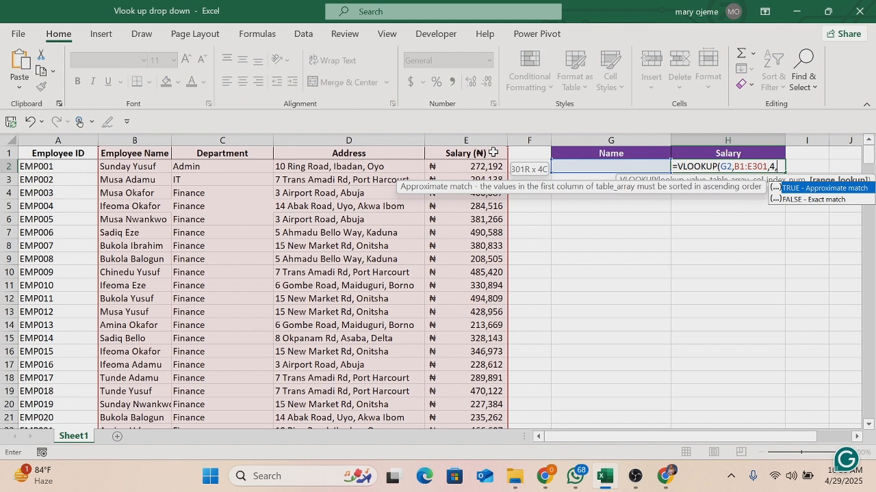
click(801, 200)
double_click(801, 200)
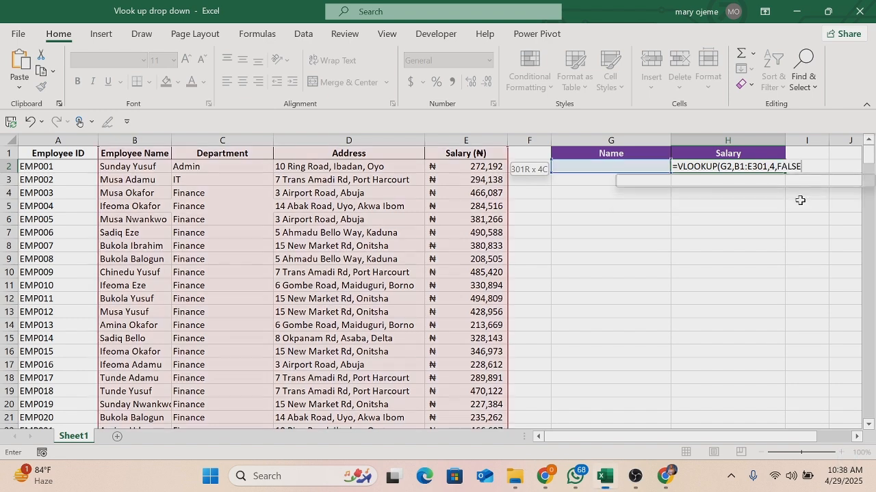
text())
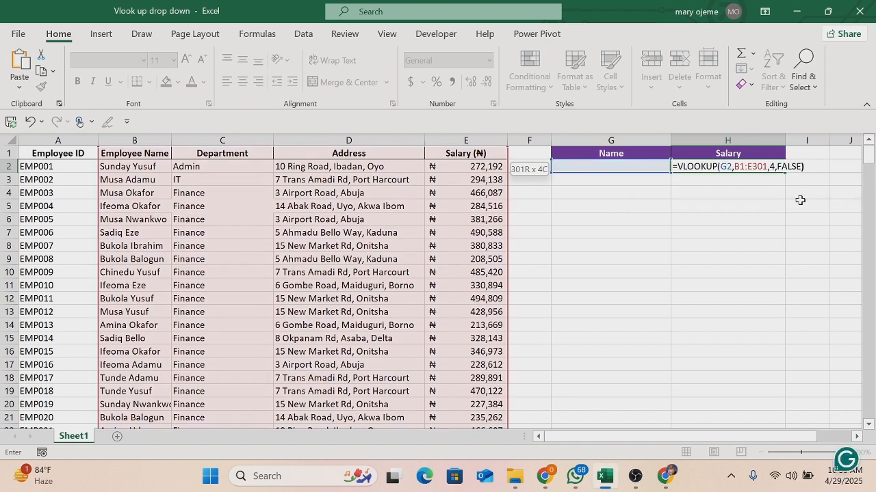
key(Return)
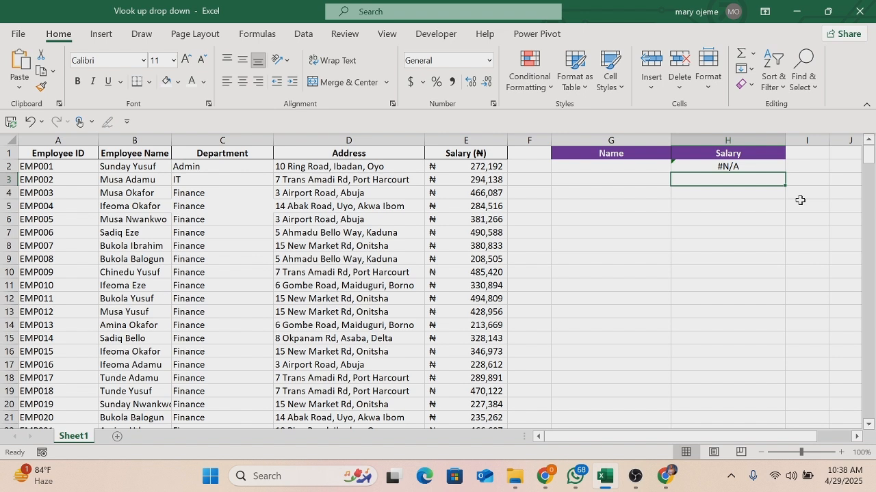
- Enter the full name of the employee in row 2 into G2 to test the salary lookup
click(631, 162)
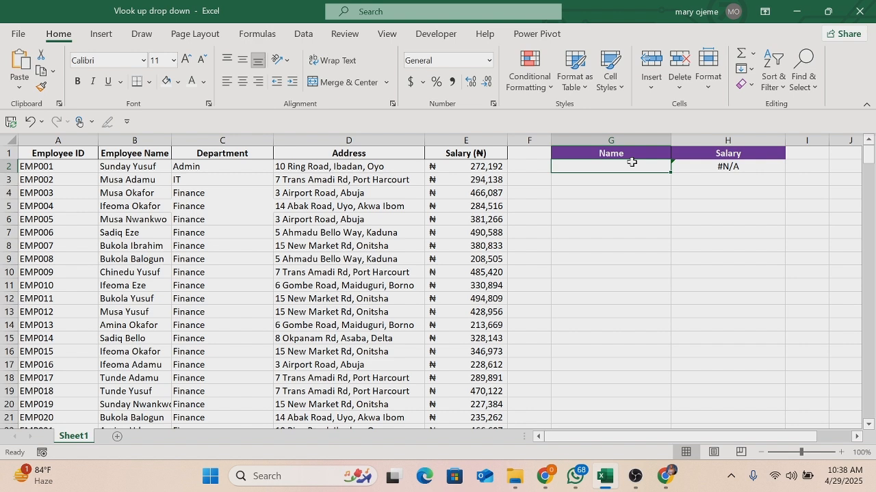
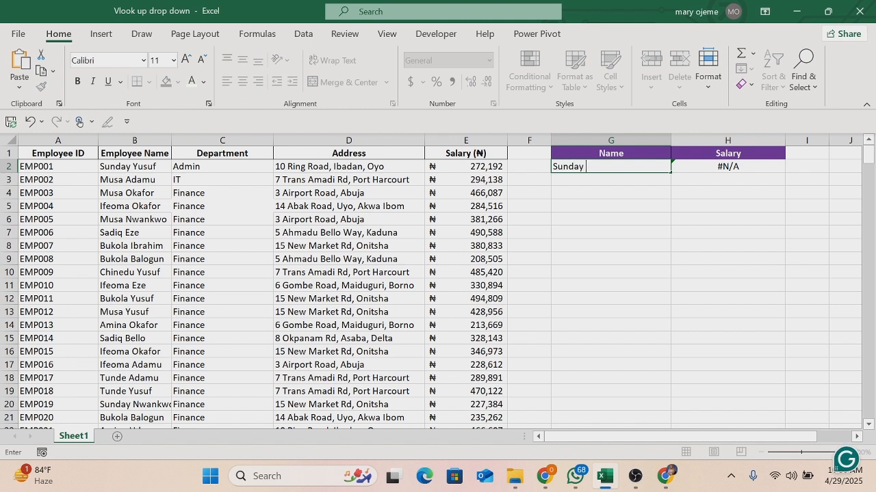
key(Return)
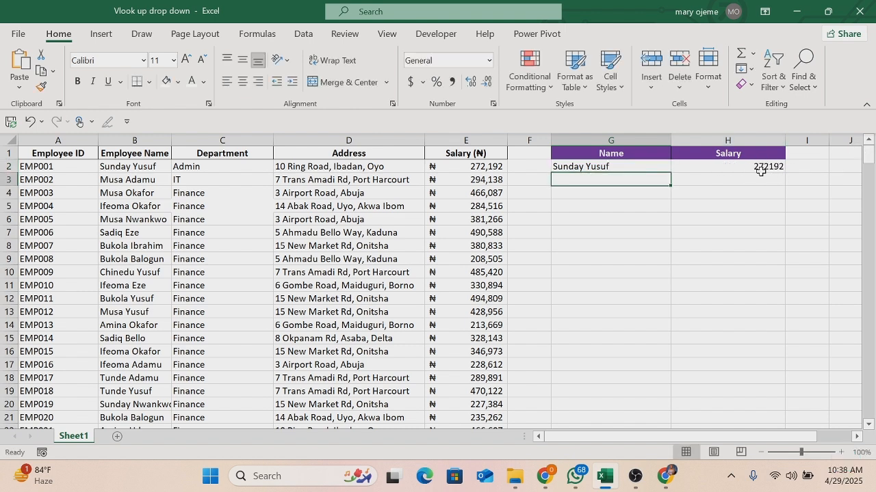
- Open data validation for G2 and set the allowed criteria to List
click(645, 167)
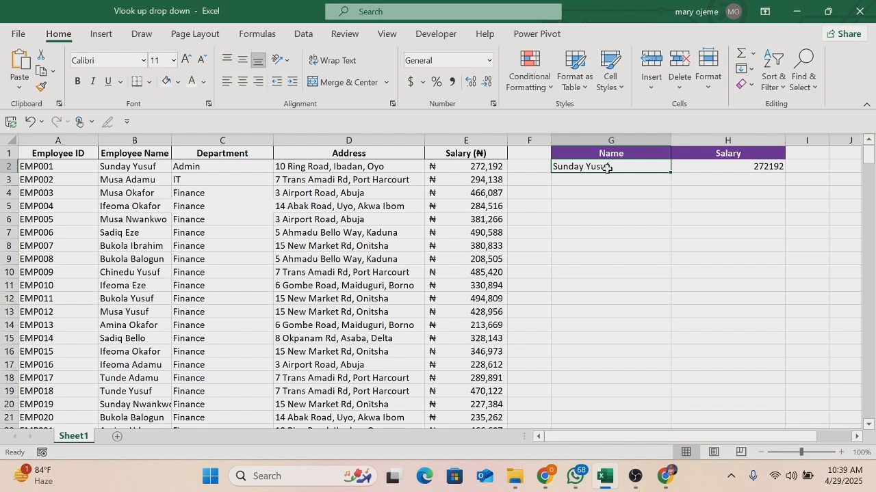
key(alt)
key(a)
key(v)
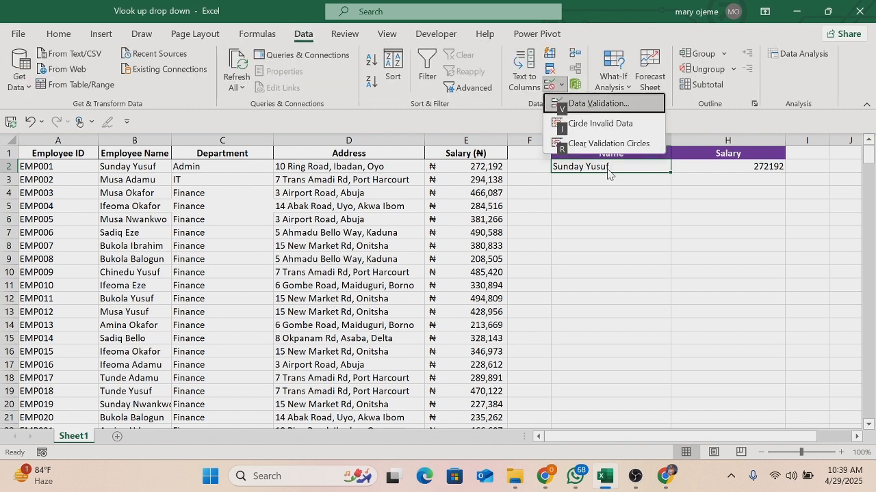
key(v)
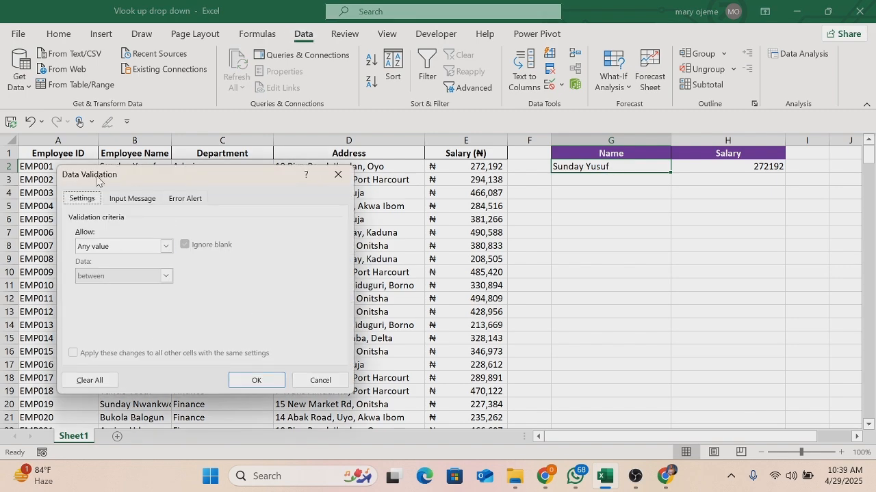
drag(150, 172, 416, 208)
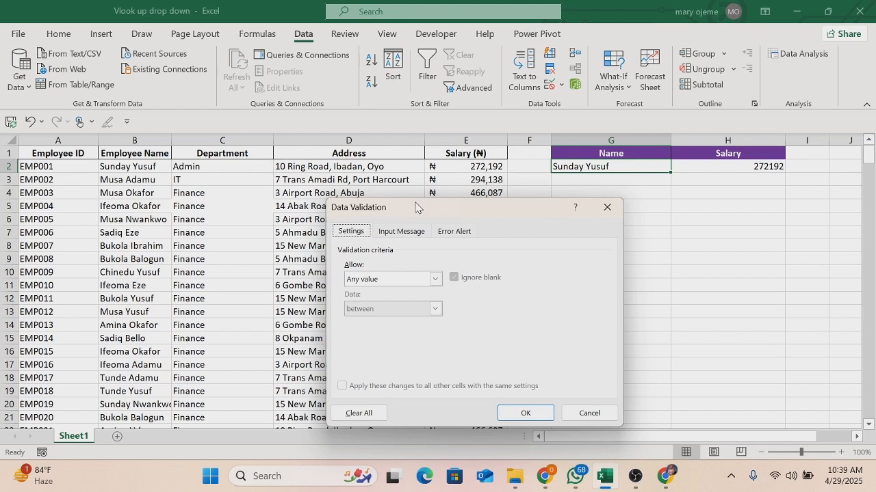
click(435, 279)
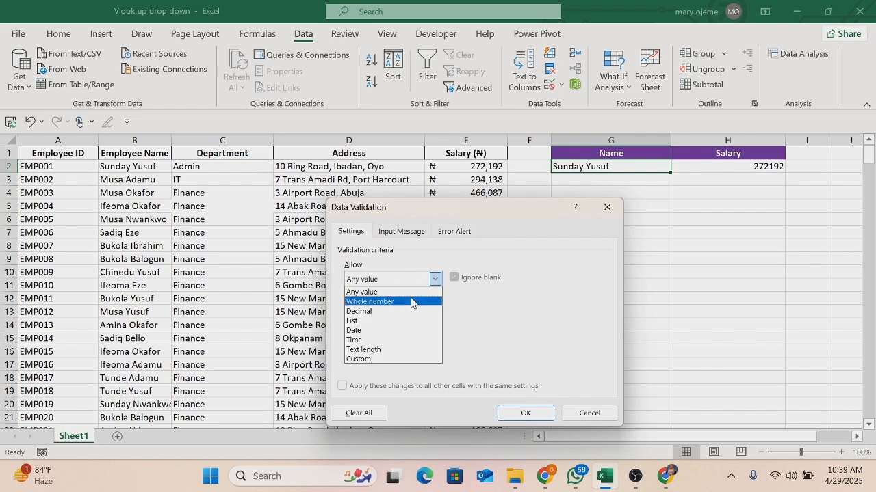
click(374, 322)
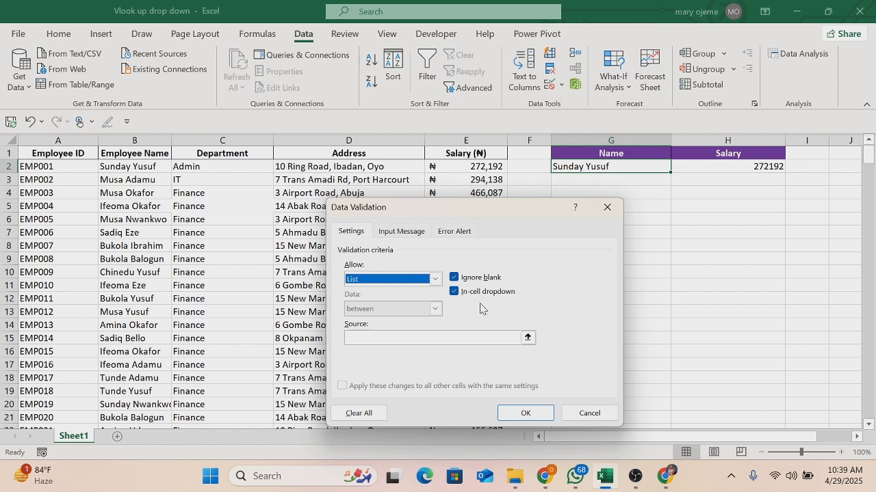
- Set the validation list source to =$B$1:$B$301 and apply the rule to G2
click(527, 337)
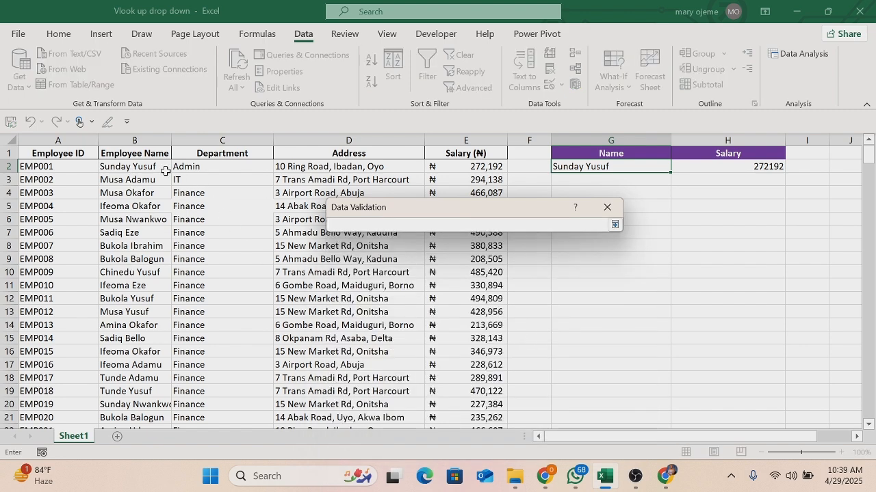
click(146, 156)
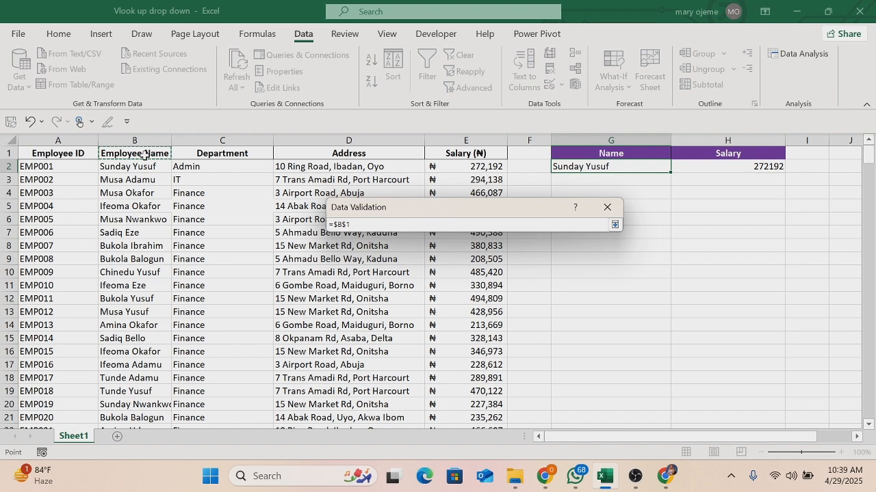
key(ctrl+shift+Down)
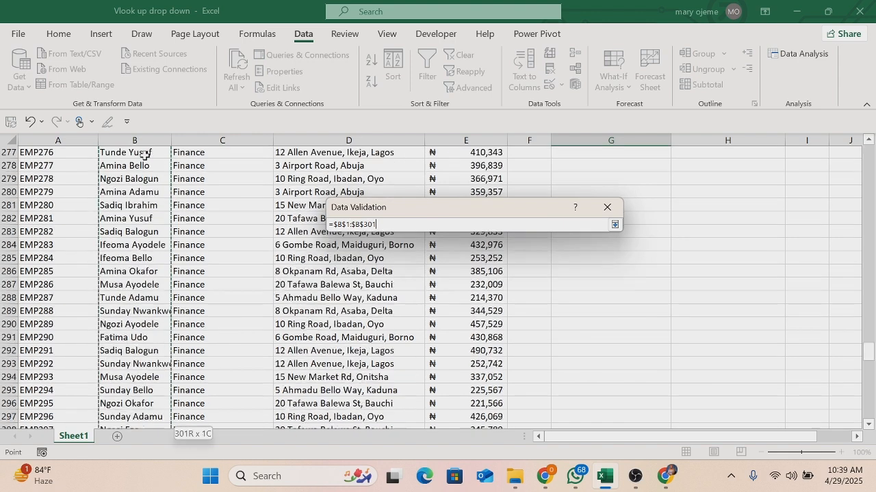
click(610, 210)
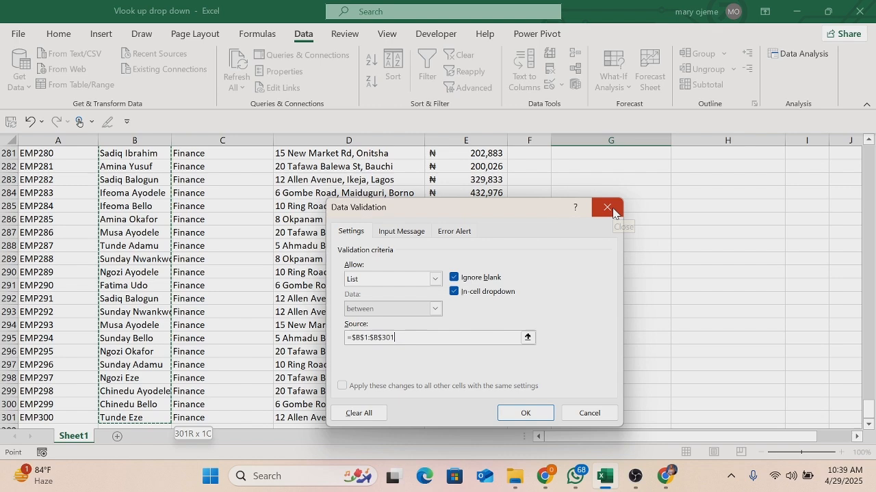
click(513, 414)
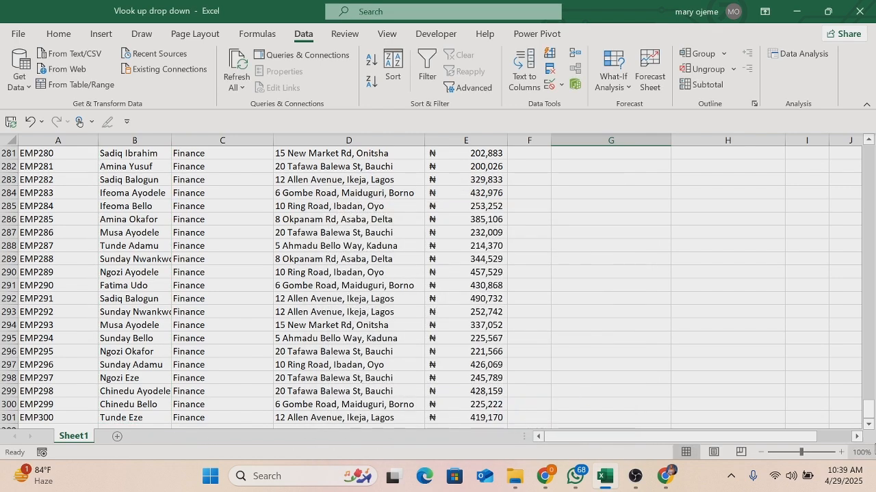
drag(867, 409, 837, 145)
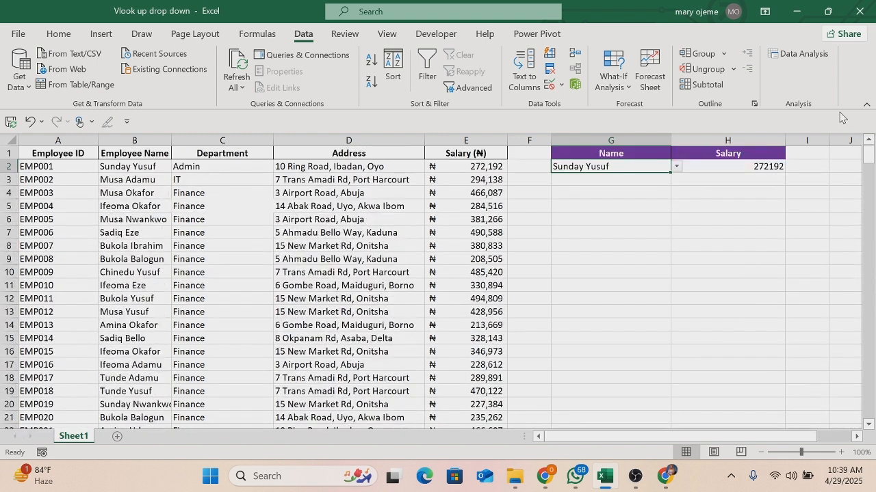
- Test the drop-down in G2 by choosing the employee from row 4, followed by the last employee in the list
click(676, 168)
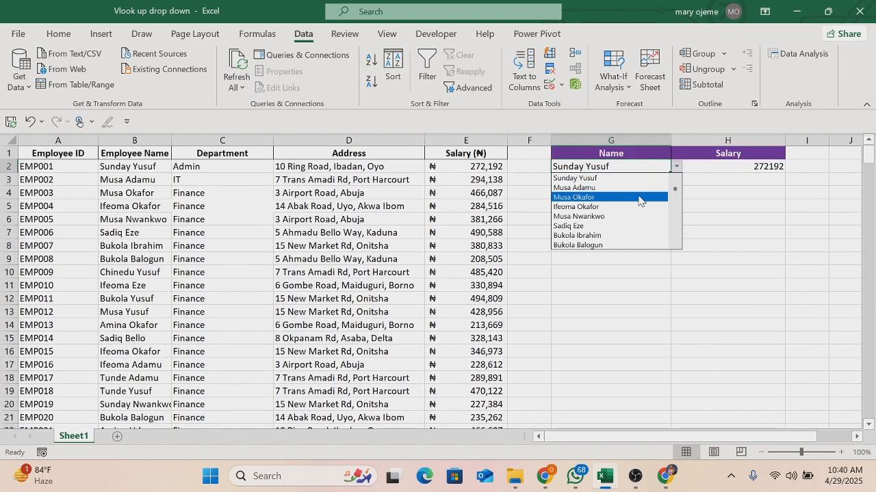
click(591, 200)
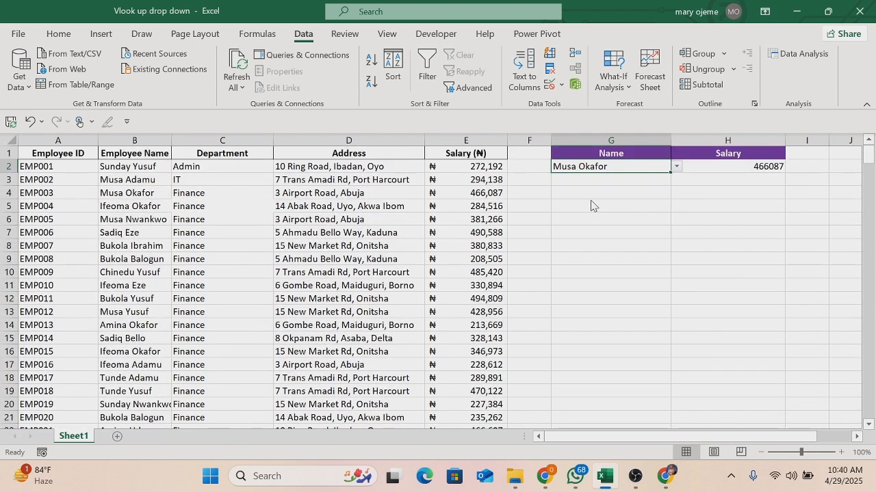
click(674, 167)
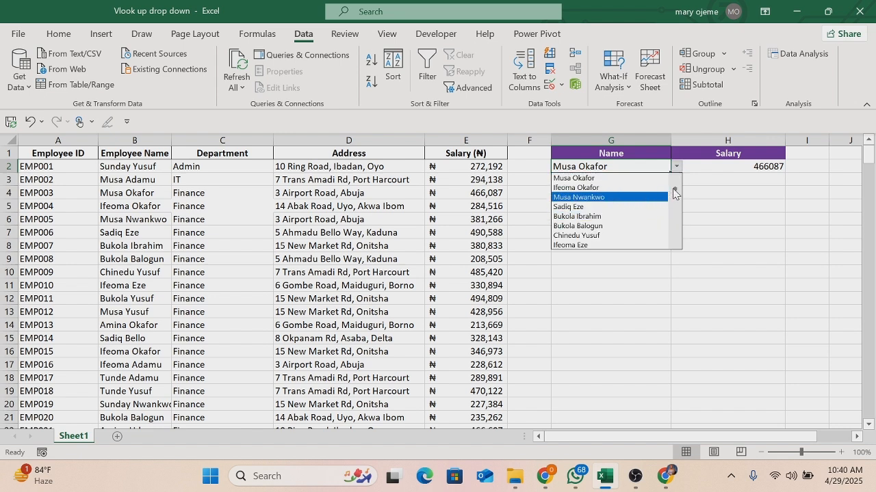
drag(676, 193, 676, 243)
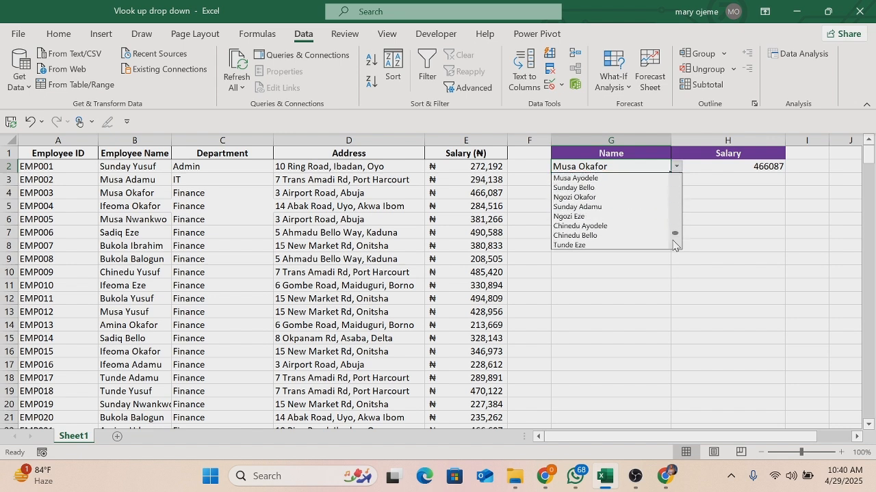
click(593, 245)
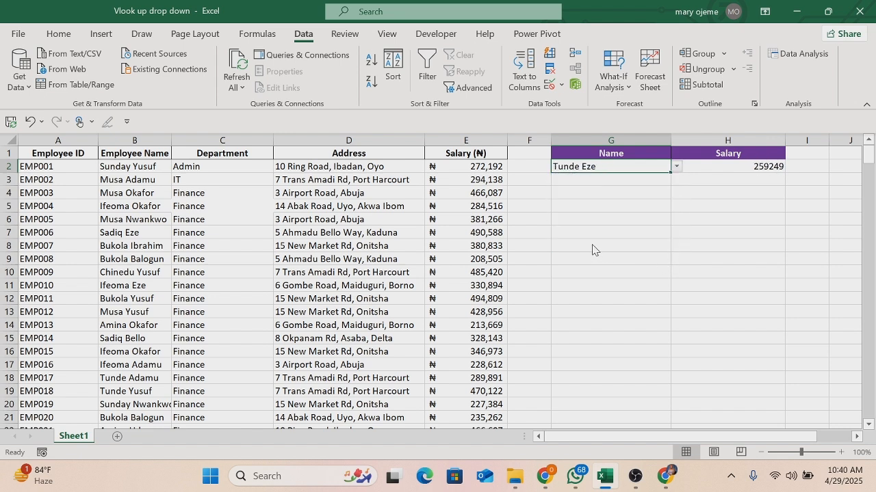
- Choose four more employees in turn from the drop-down in G2 to look up each one's salary
click(675, 168)
click(610, 197)
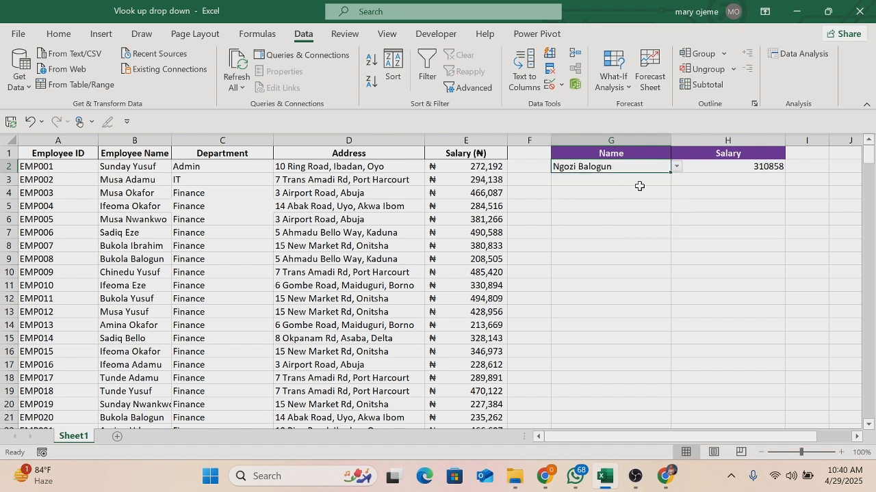
click(676, 168)
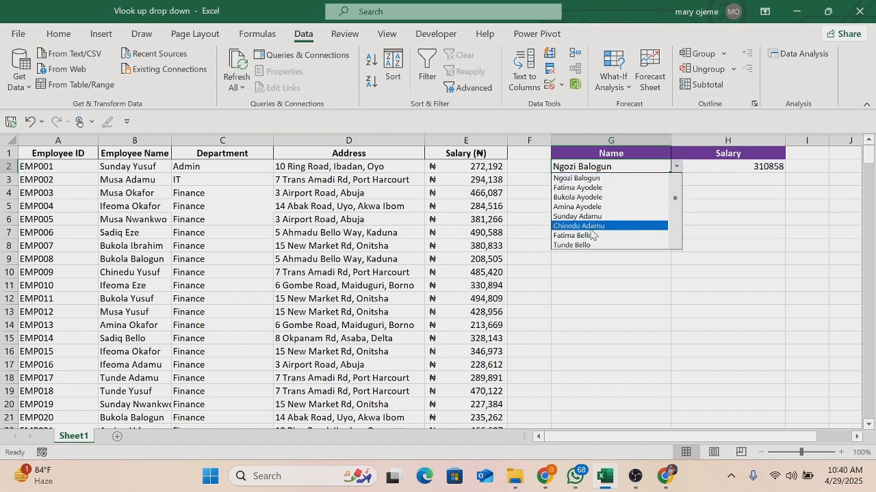
click(592, 226)
click(675, 168)
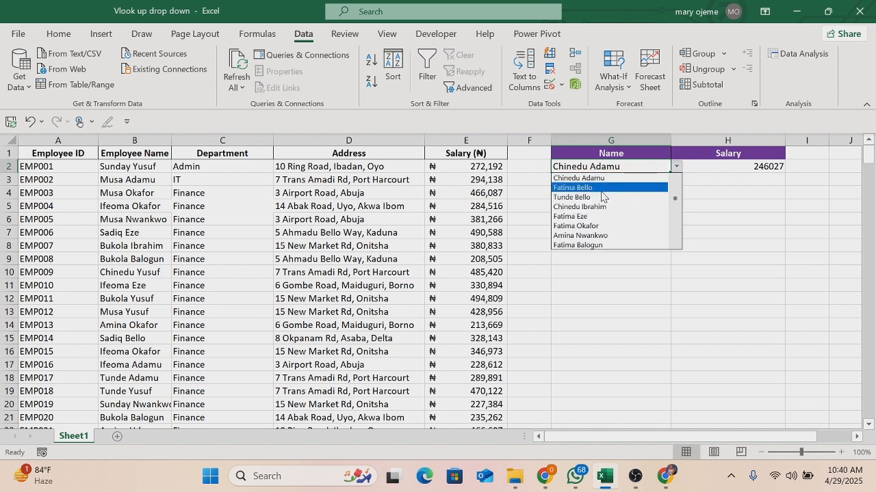
click(602, 189)
click(676, 168)
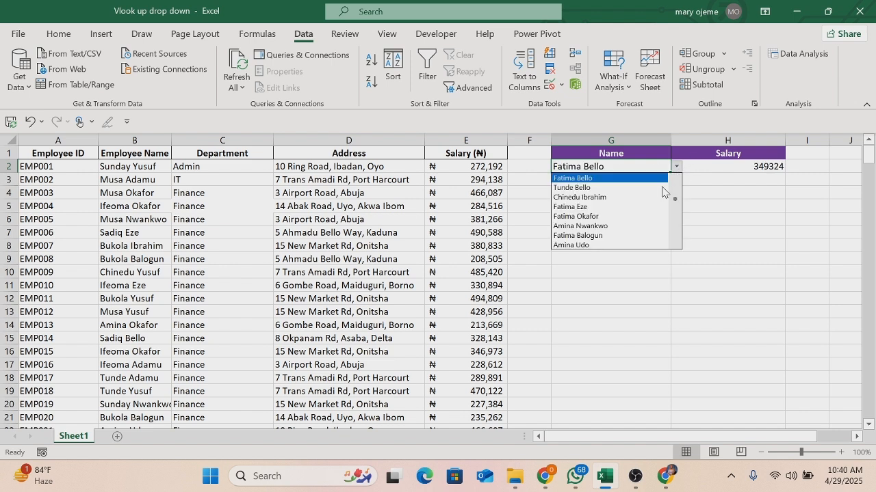
click(606, 218)
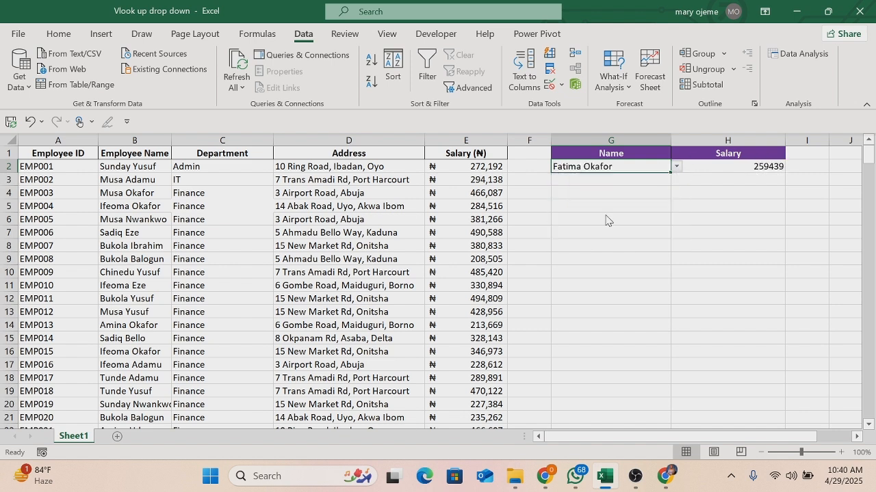